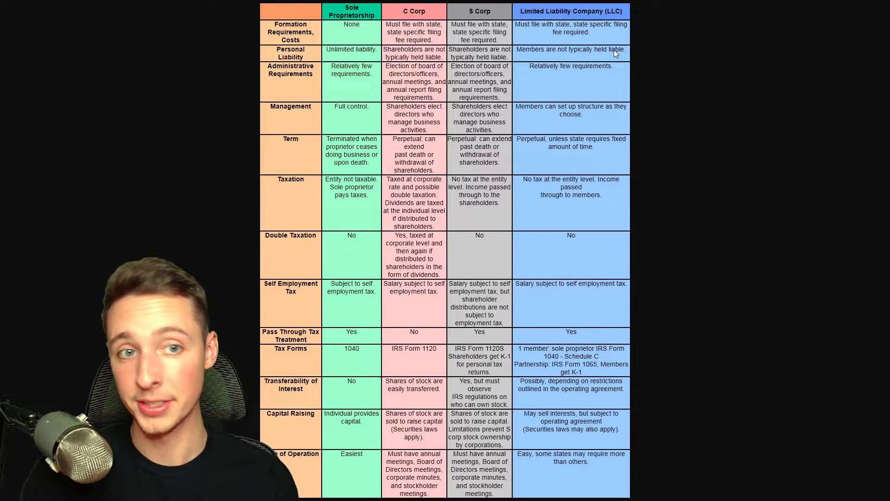
Exit full-screen view of the business entity comparison chart.
key(F11)
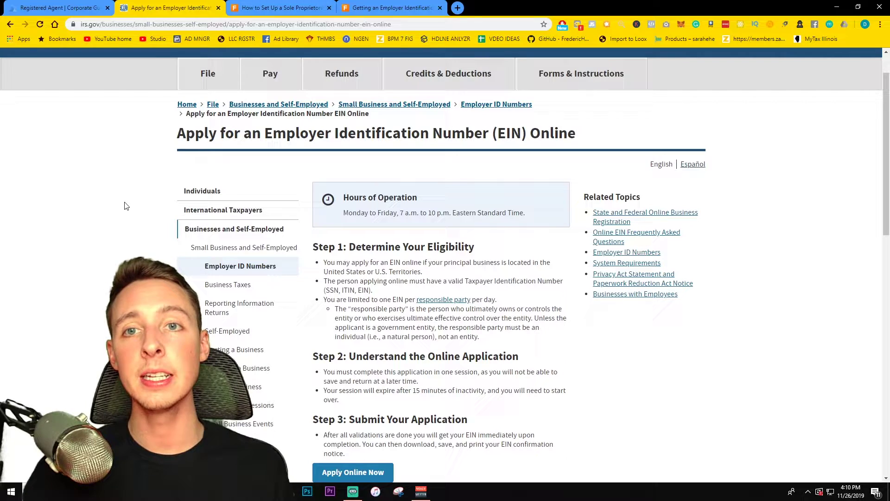
scroll(415, 185, down, 1)
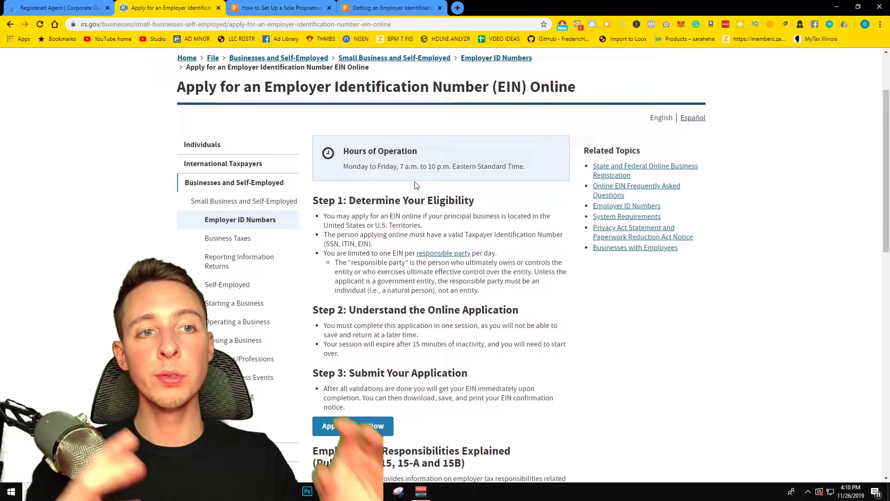
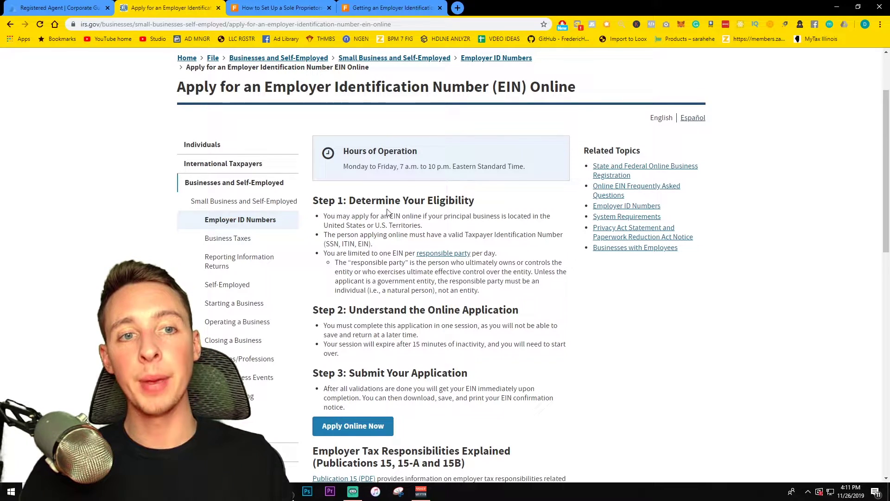
Highlight the Step 1 eligibility heading and the taxpayer ID requirement on the Apply for EIN page.
drag(313, 201, 474, 202)
click(508, 208)
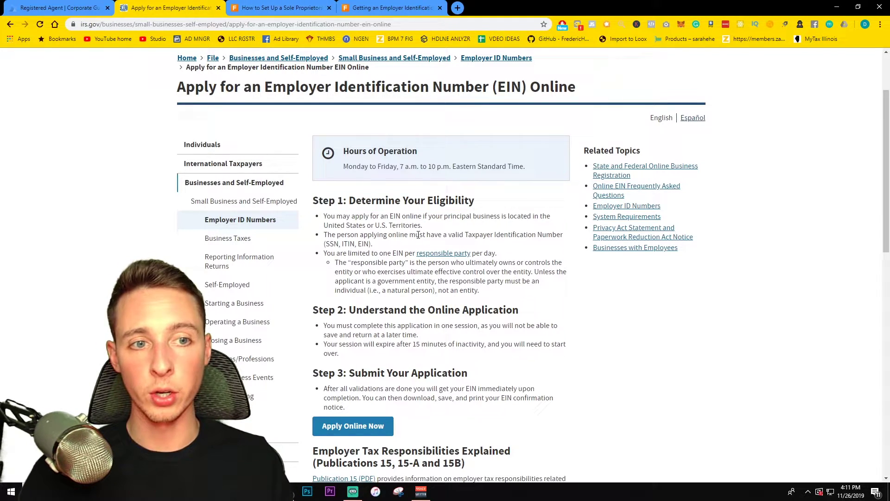
drag(464, 235, 509, 244)
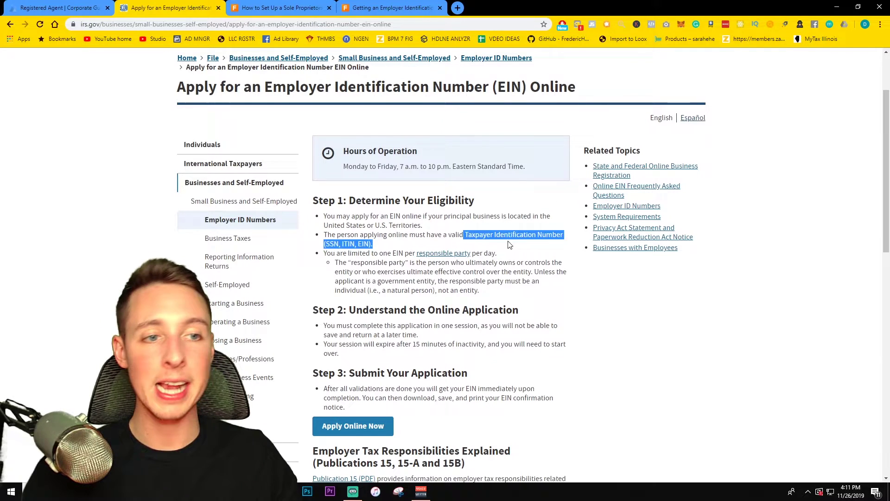
click(336, 252)
triple_click(326, 243)
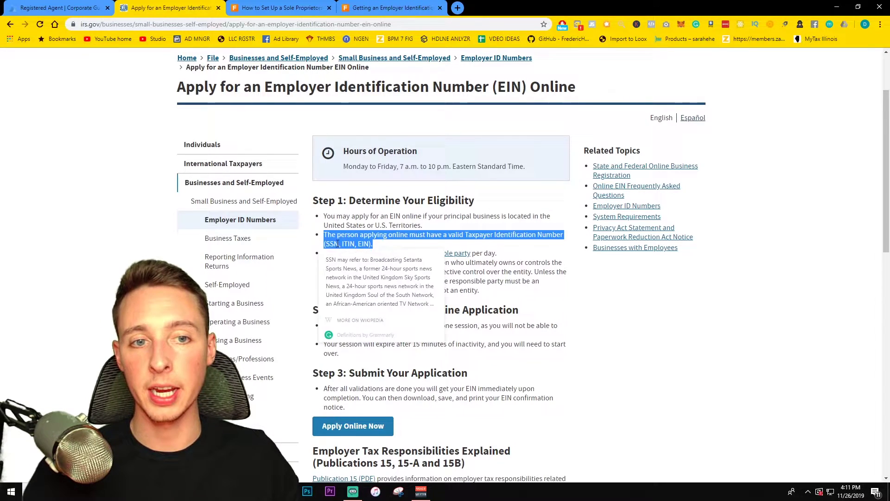
click(344, 244)
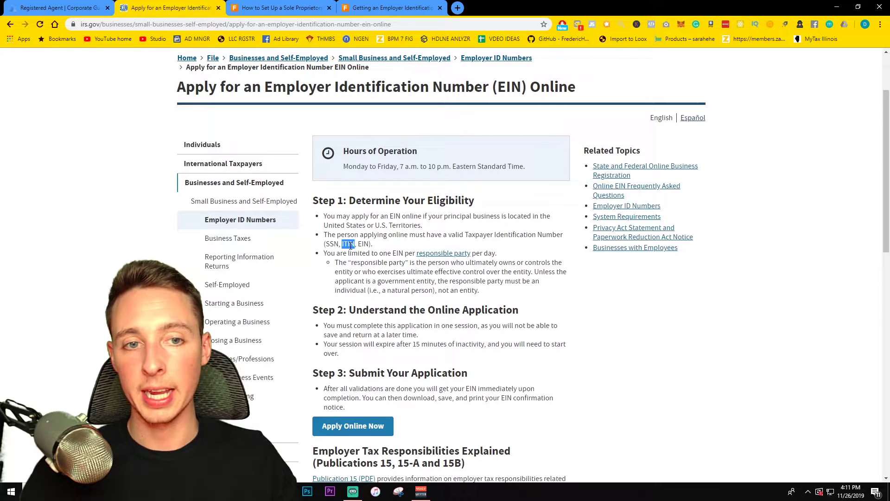
Start the online EIN application with 'Apply Online Now' and 'Begin Application'.
right_click(349, 243)
click(366, 244)
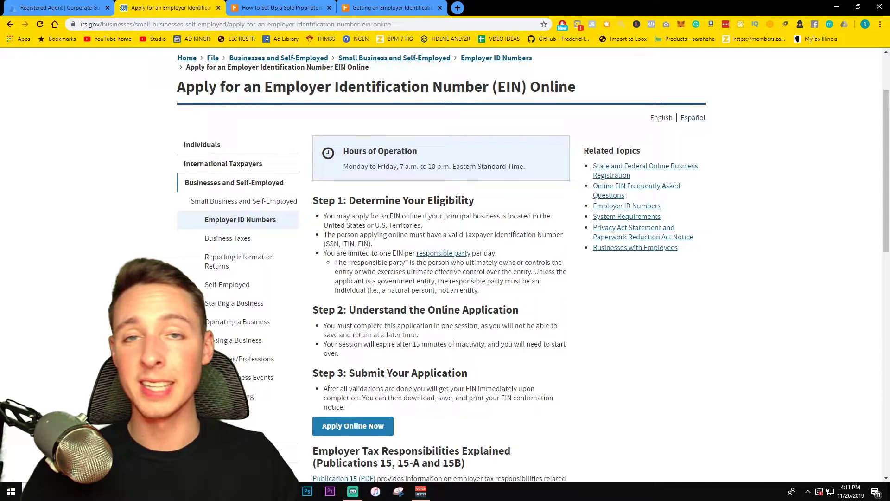
right_click(366, 243)
click(334, 243)
scroll(363, 278, down, 2)
click(355, 334)
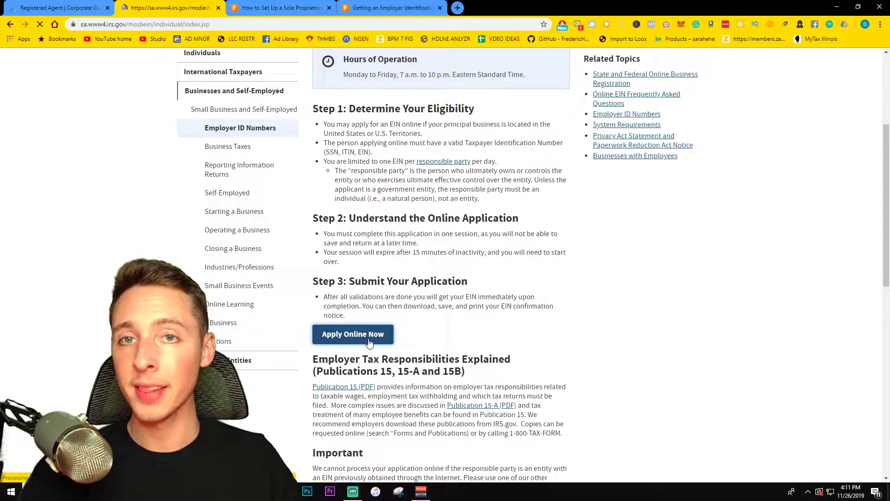
click(443, 295)
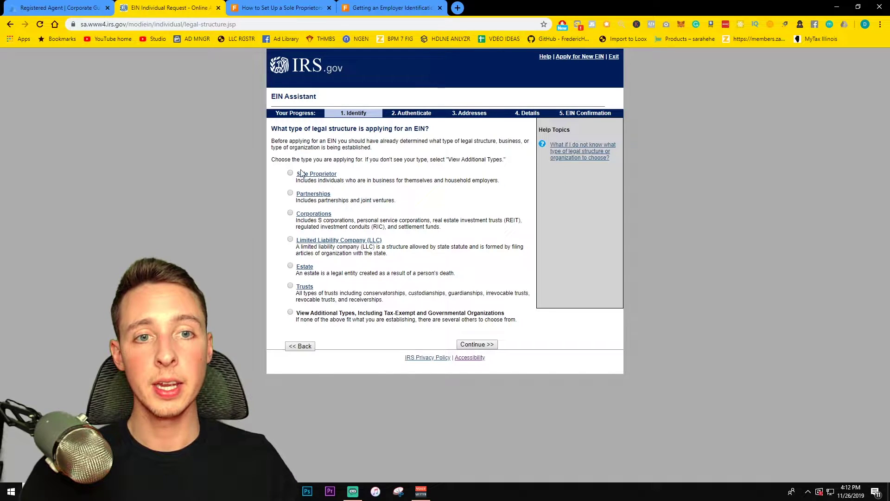
Choose Sole Proprietor as the legal structure in the EIN Assistant.
click(290, 174)
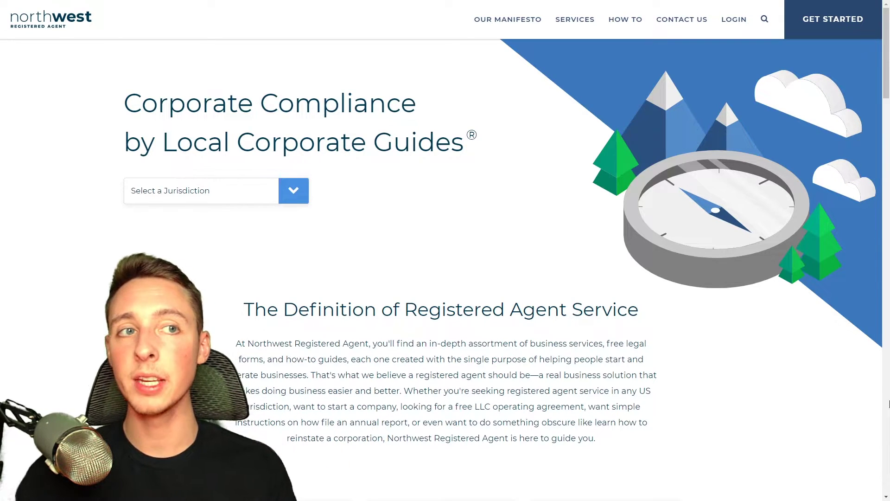
Go to the 'We'll Form Your New Company' page under SERVICES.
click(574, 19)
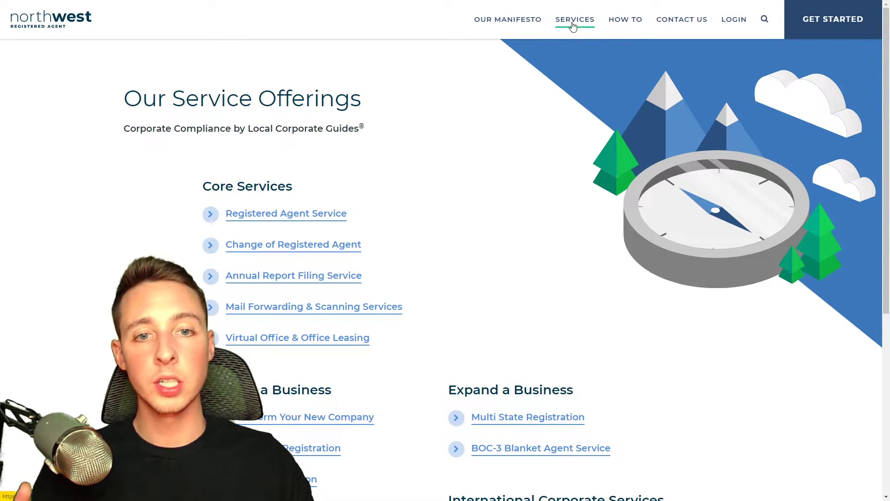
scroll(390, 217, down, 1)
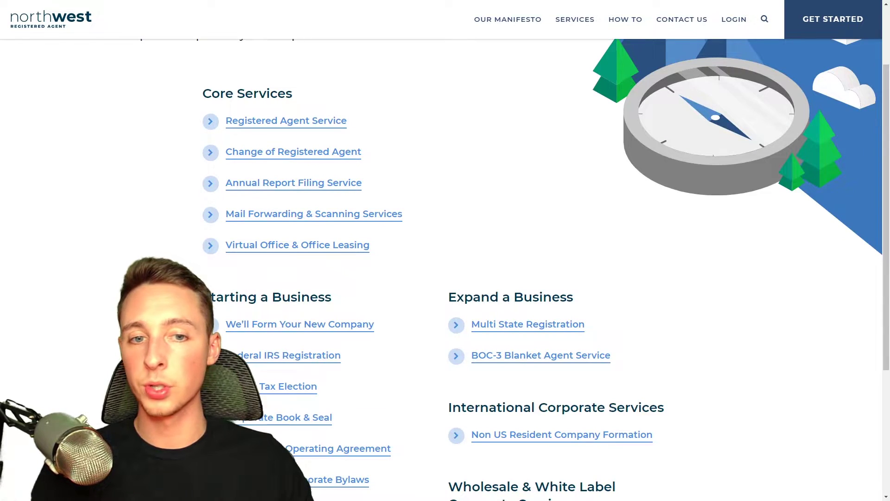
click(250, 330)
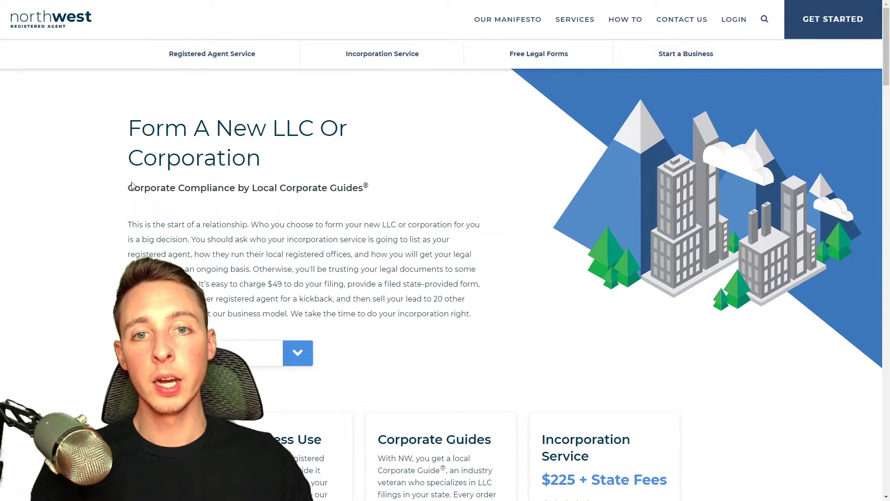
triple_click(302, 167)
click(277, 167)
Pick Illinois in the LLC page's state picker to open its LLC guide.
triple_click(278, 168)
click(113, 142)
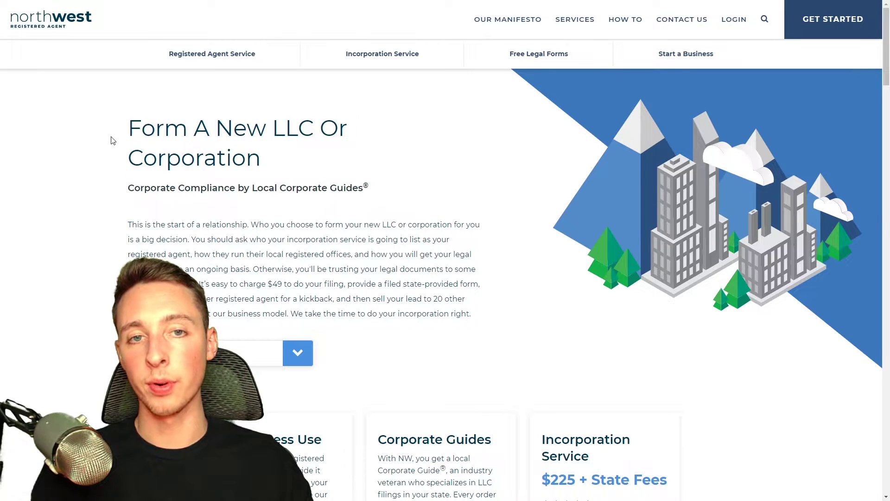
double_click(276, 136)
click(245, 145)
scroll(245, 145, down, 2)
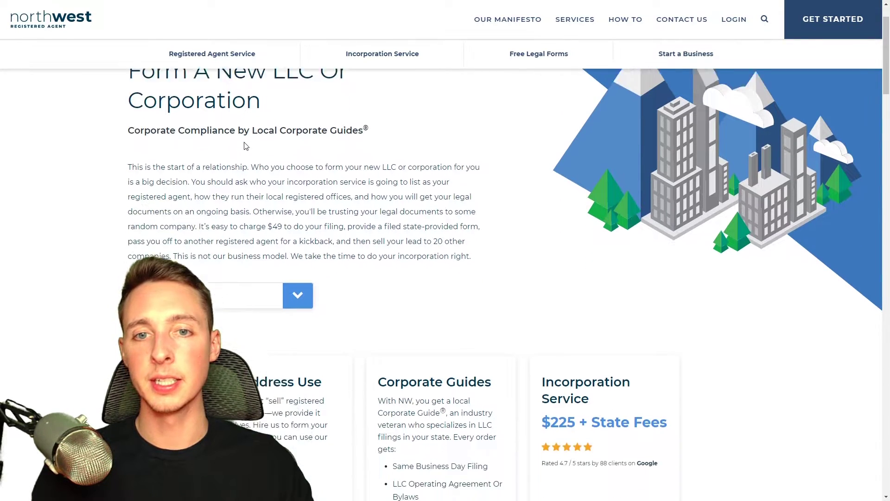
click(297, 260)
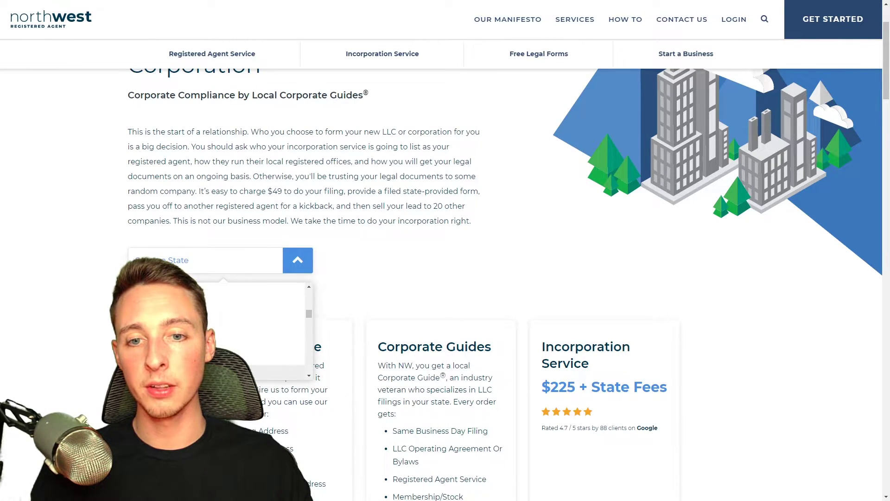
click(265, 327)
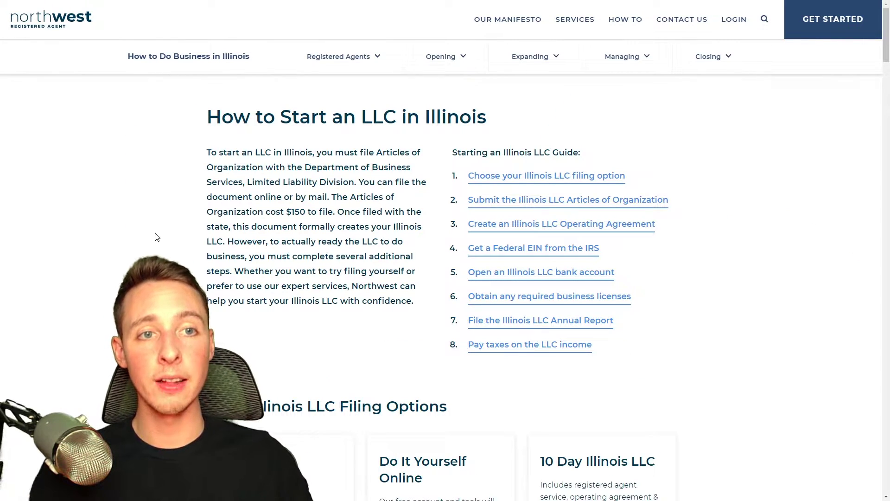
scroll(374, 110, down, 3)
scroll(375, 111, down, 2)
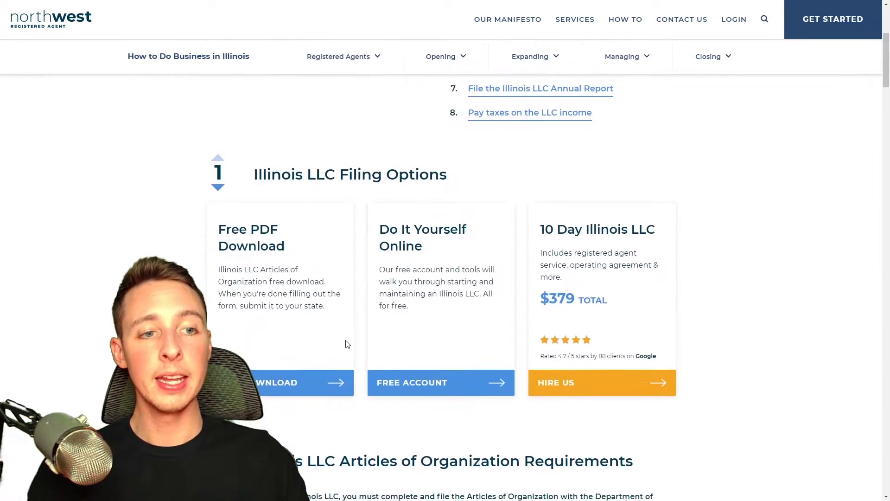
scroll(374, 110, down, 3)
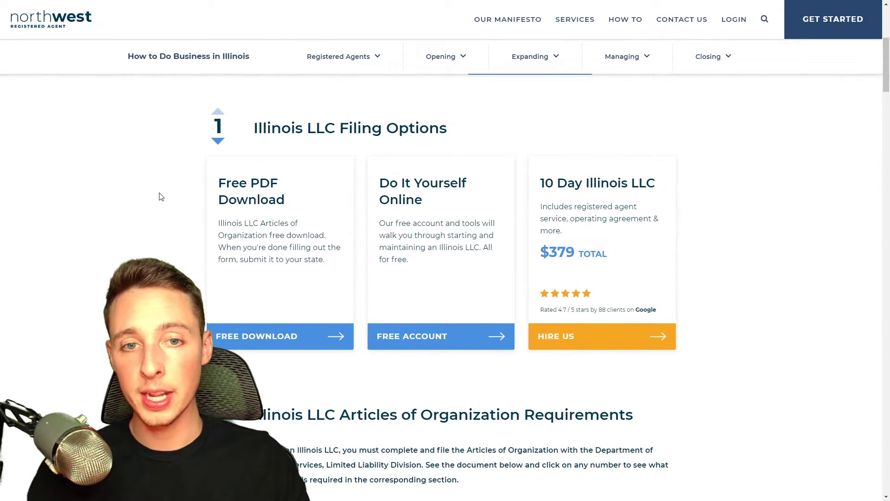
mouse_move(212, 175)
mouse_down()
mouse_move(279, 272)
mouse_move(218, 182)
mouse_up()
click(323, 272)
click(223, 185)
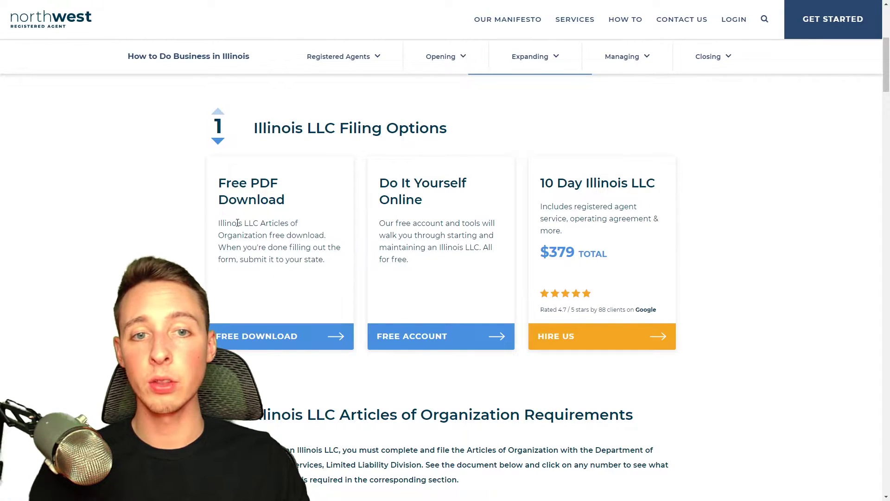
drag(222, 223, 276, 235)
click(266, 237)
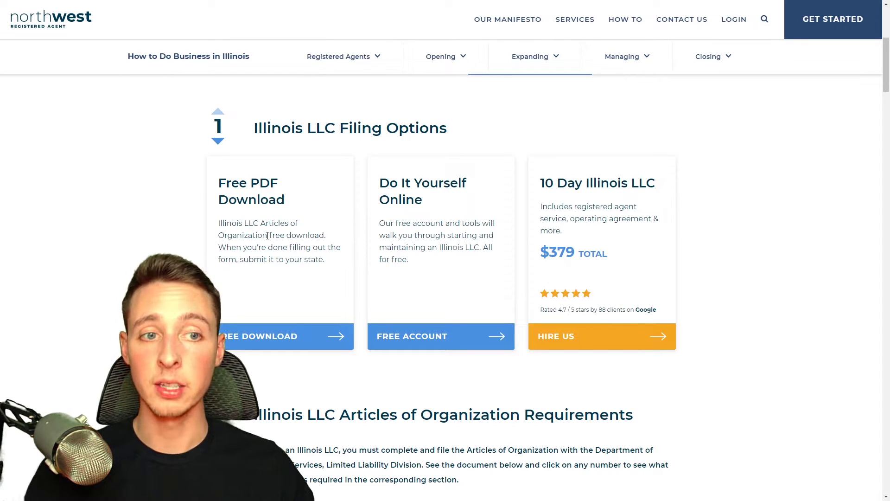
drag(380, 182, 446, 224)
click(439, 202)
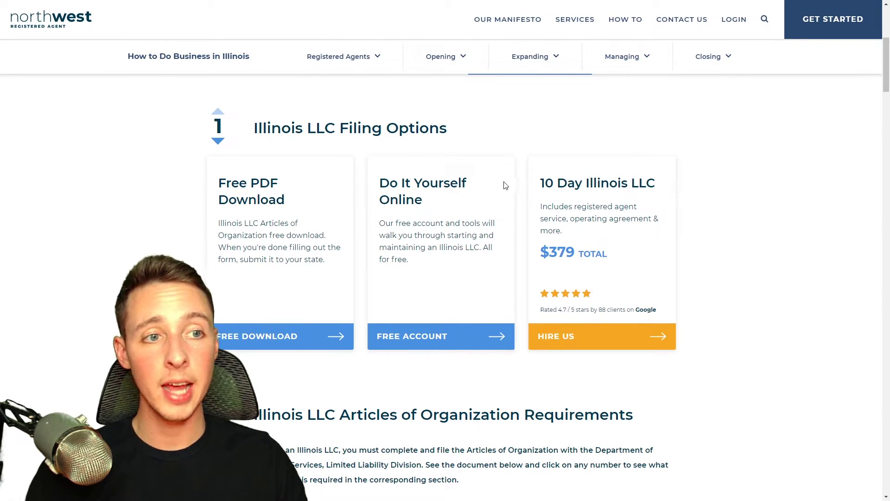
drag(540, 183, 550, 212)
click(558, 254)
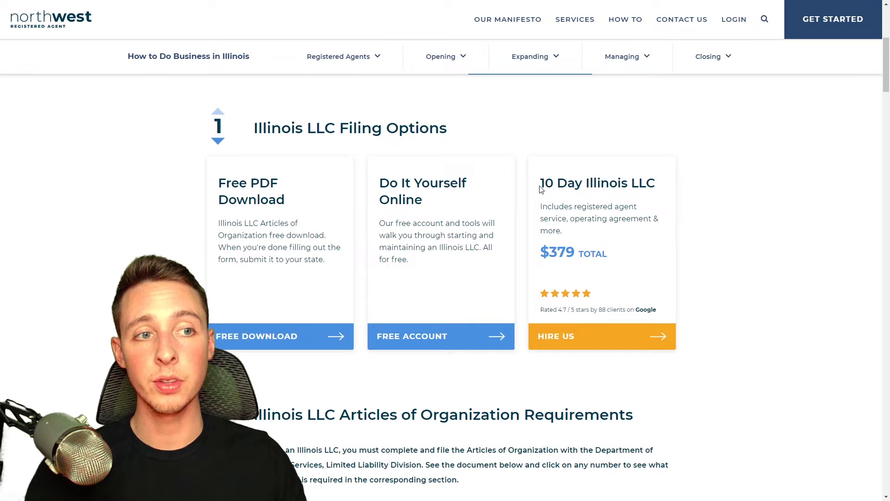
drag(540, 182, 658, 186)
click(659, 186)
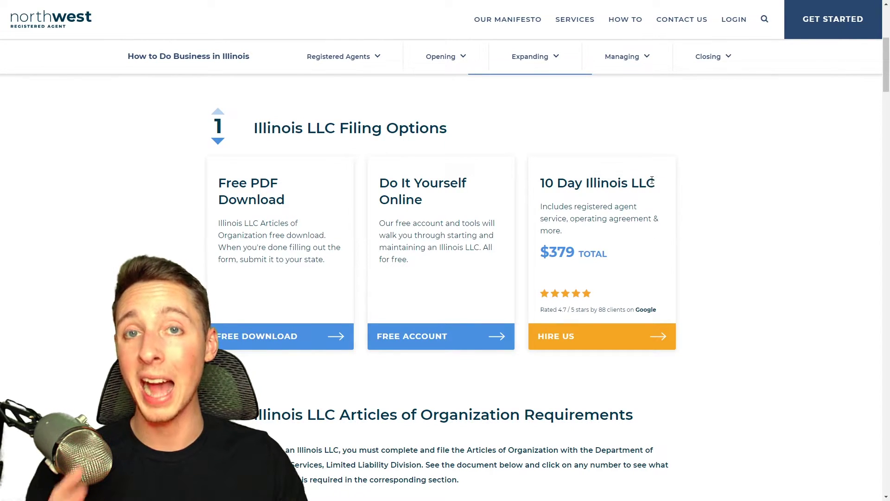
drag(378, 182, 429, 202)
click(438, 206)
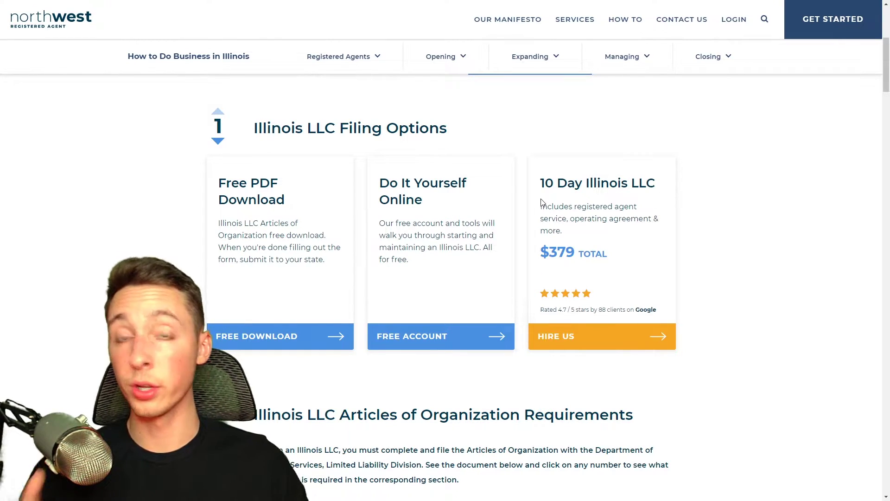
drag(542, 206, 569, 218)
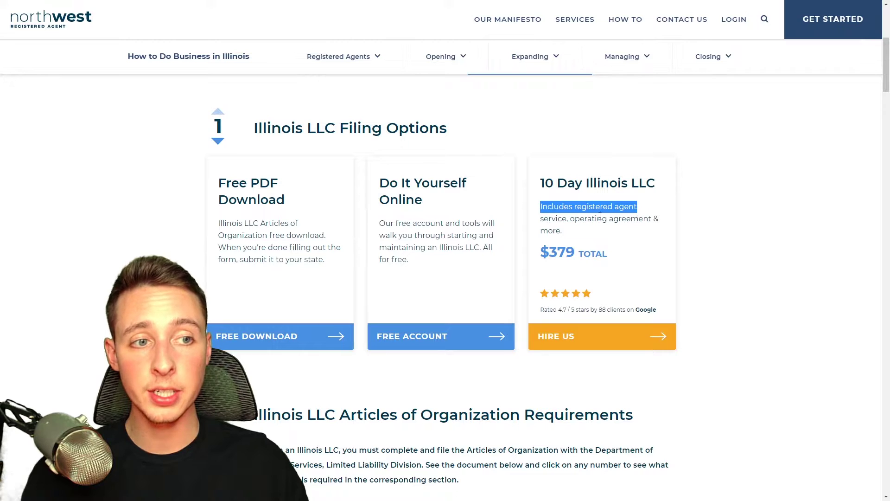
click(630, 236)
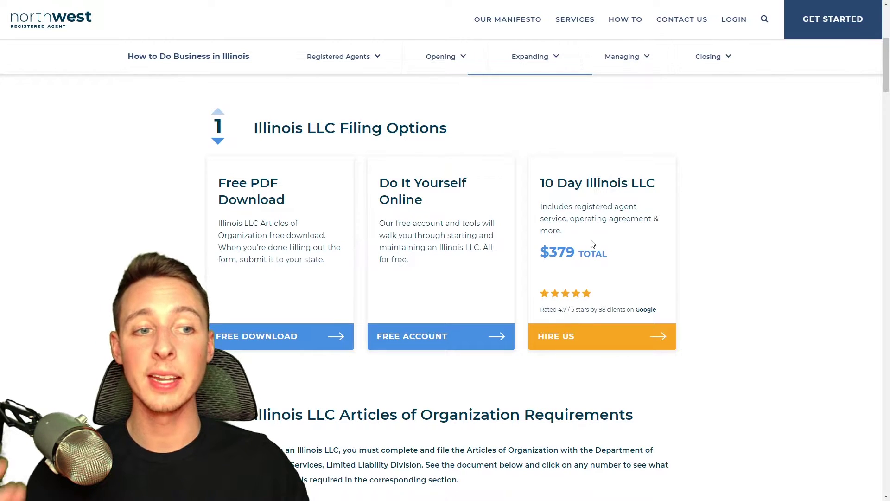
scroll(586, 253, down, 3)
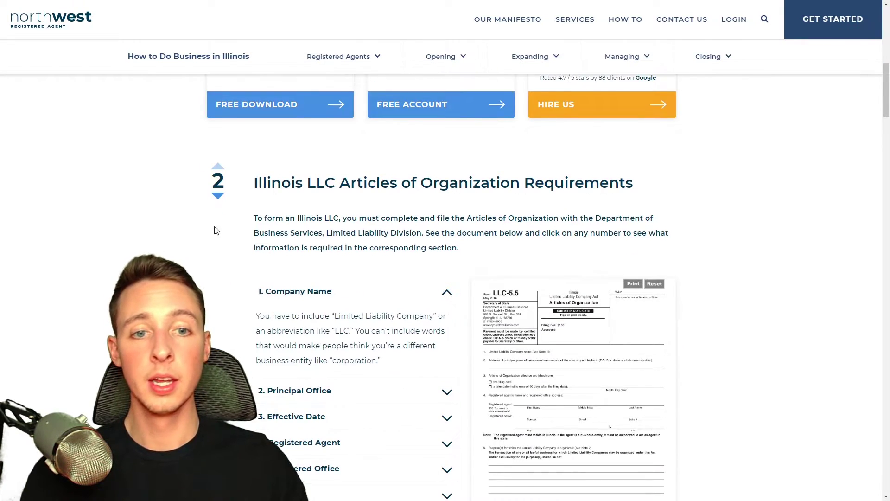
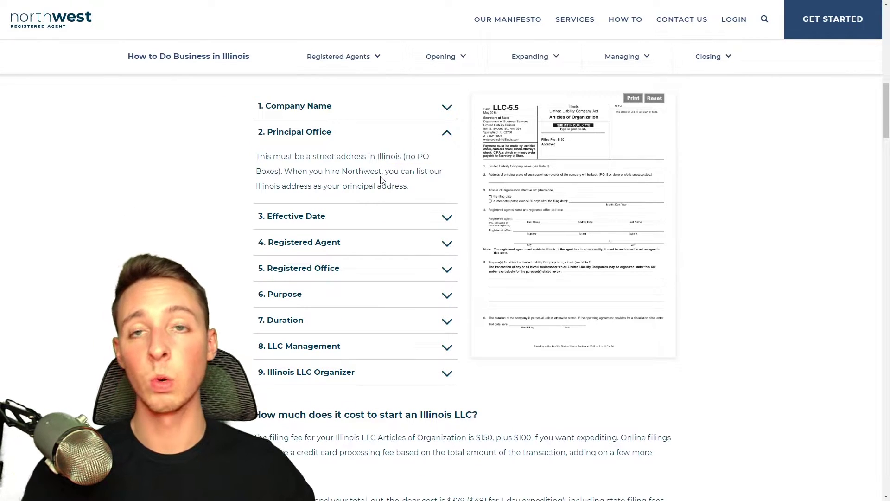
Expand the Effective Date and Registered Agent requirements and review the 10 Day Illinois LLC package.
click(352, 216)
scroll(211, 209, down, 1)
click(300, 255)
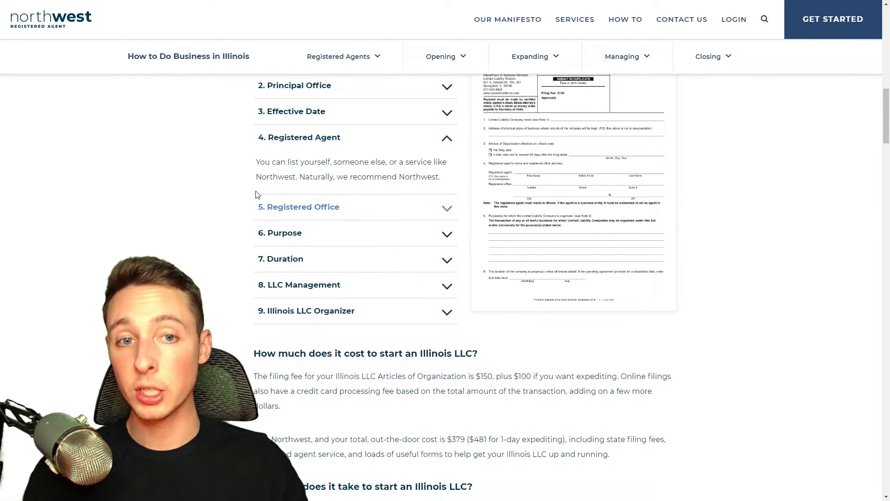
scroll(331, 193, up, 2)
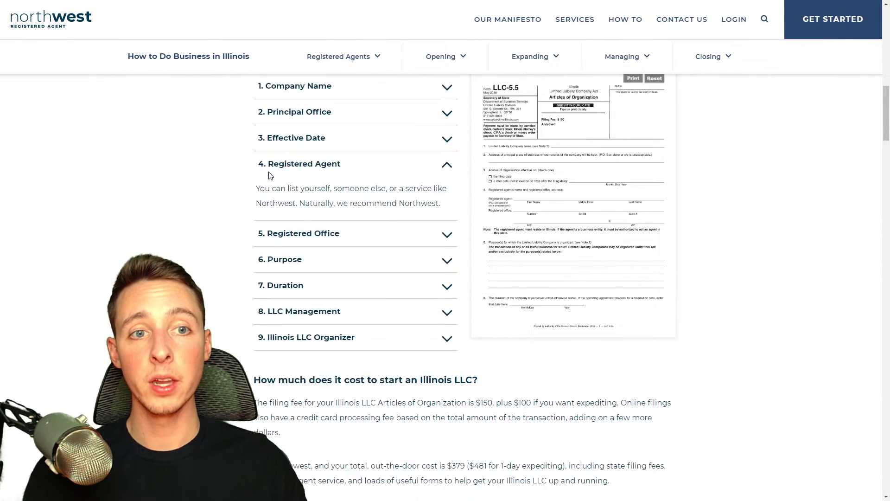
scroll(390, 202, up, 8)
scroll(452, 209, up, 4)
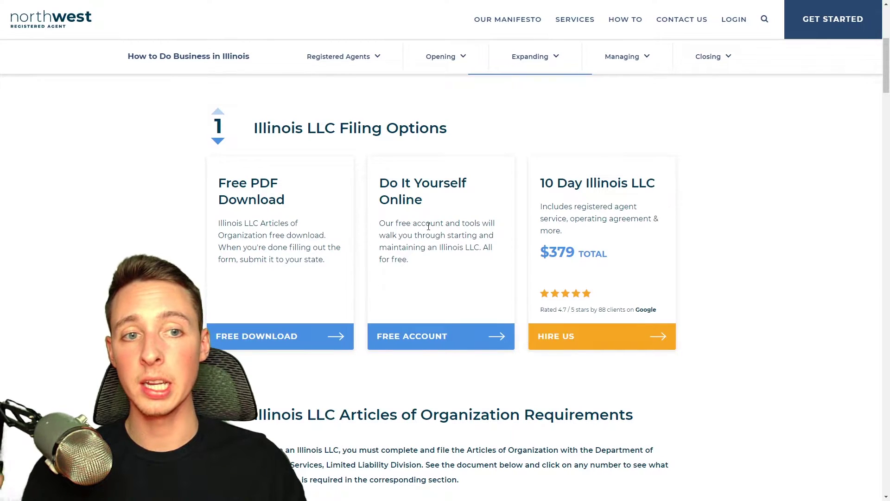
drag(379, 182, 445, 226)
click(536, 182)
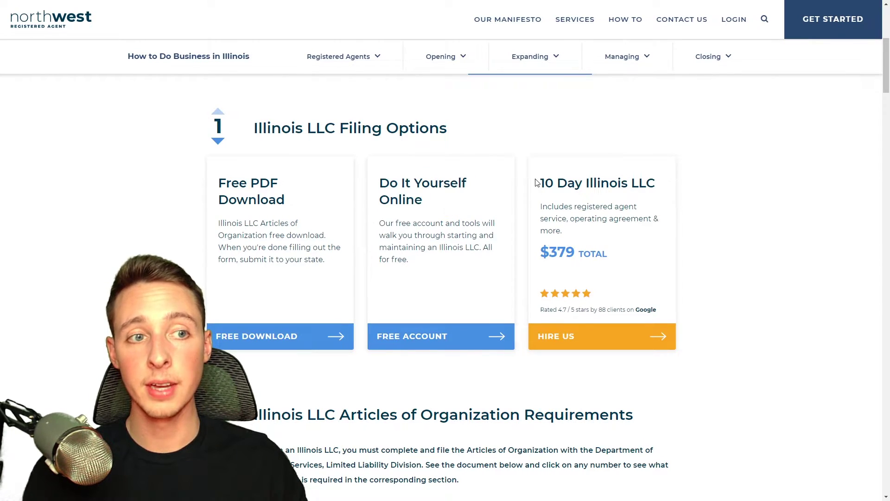
scroll(535, 182, down, 2)
drag(540, 89, 655, 109)
click(655, 109)
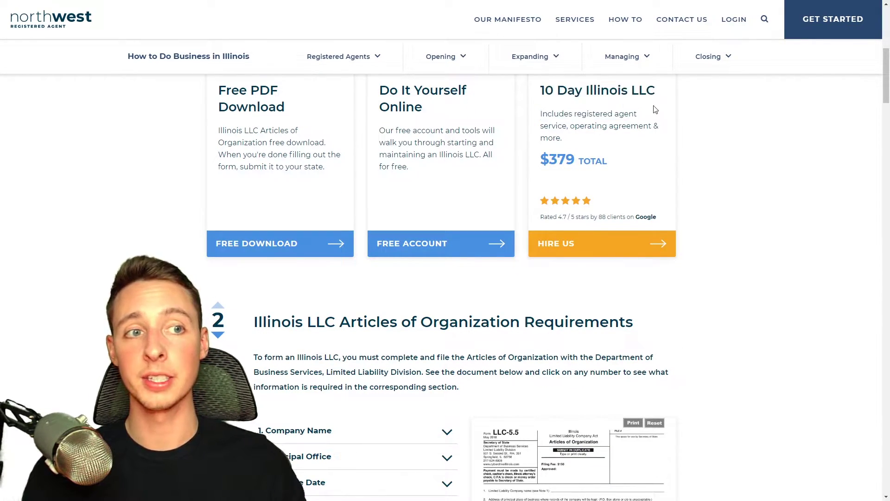
drag(540, 90, 654, 92)
click(655, 105)
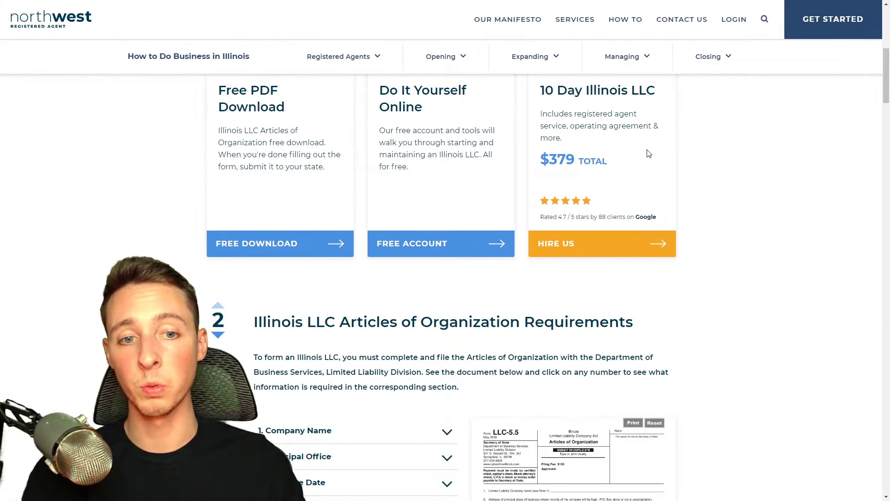
scroll(647, 153, down, 4)
scroll(377, 380, down, 4)
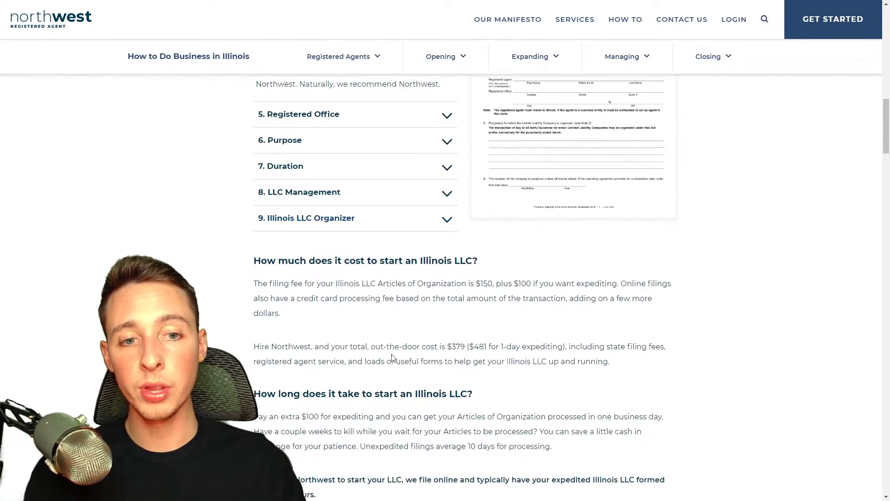
scroll(217, 243, down, 3)
scroll(217, 243, up, 10)
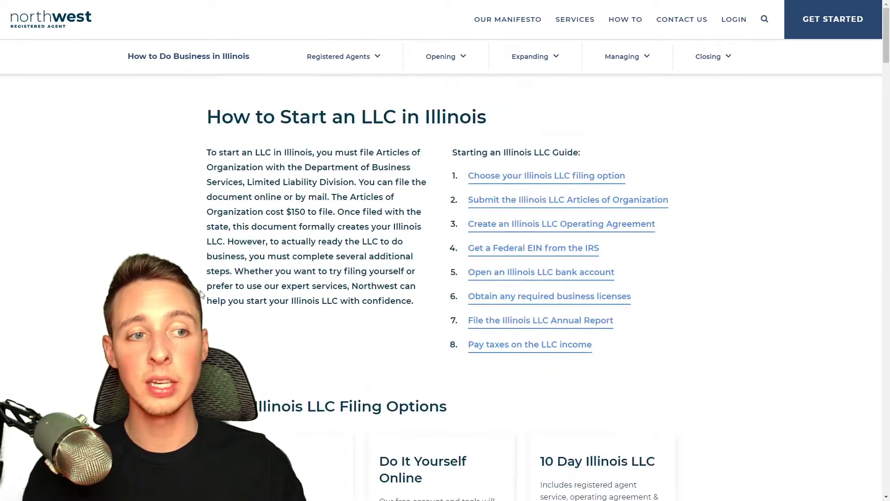
scroll(257, 280, down, 3)
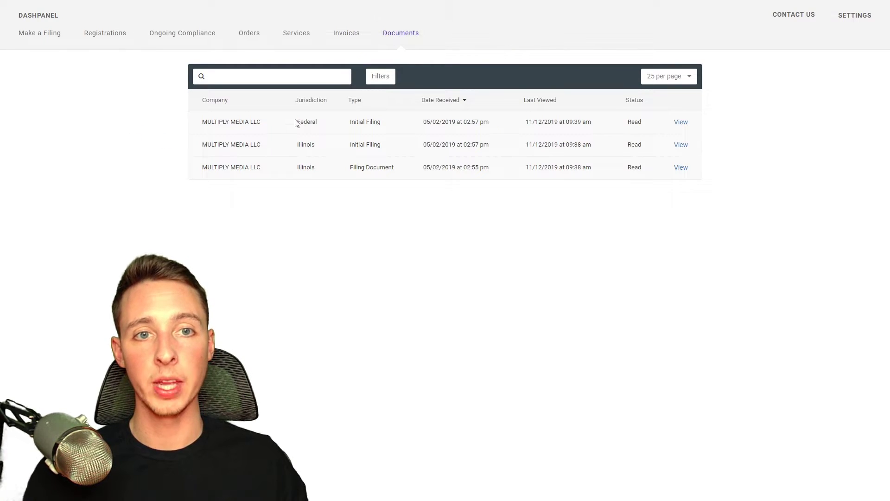
Review the received documents' jurisdictions and types, including the Filing Document entry.
mouse_move(296, 122)
mouse_down()
mouse_move(371, 121)
mouse_move(288, 123)
mouse_up()
click(334, 126)
click(304, 135)
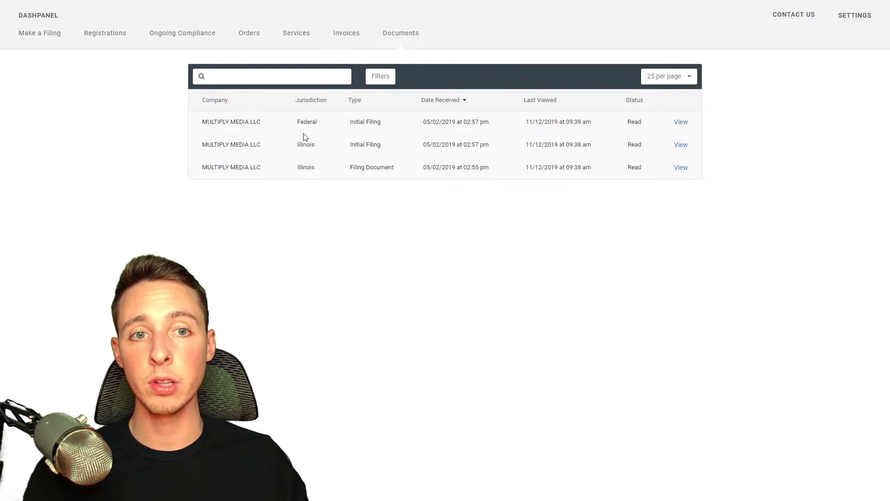
drag(329, 146, 285, 148)
click(285, 149)
drag(347, 173, 426, 170)
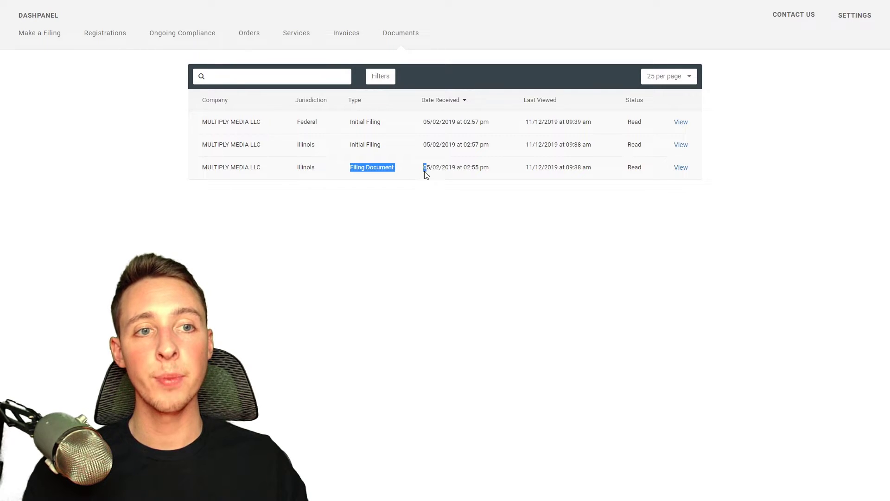
click(426, 174)
Check the LLC's registered agent details under Registrations, then return to Documents.
key(alt+Left)
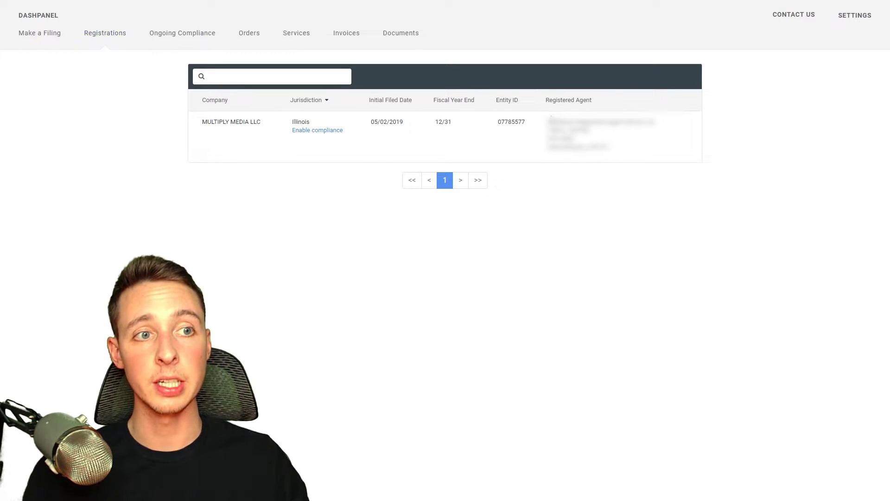
mouse_move(654, 122)
mouse_down()
mouse_move(550, 150)
mouse_move(644, 154)
mouse_up()
click(644, 158)
click(644, 157)
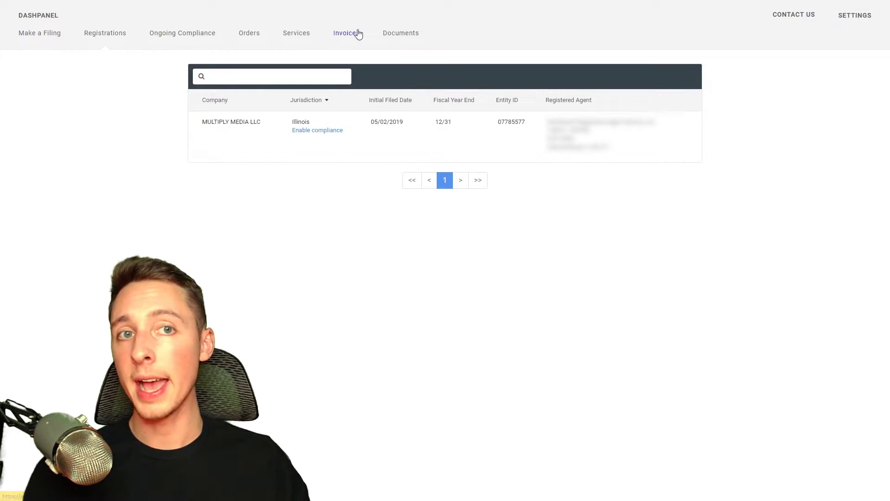
click(401, 32)
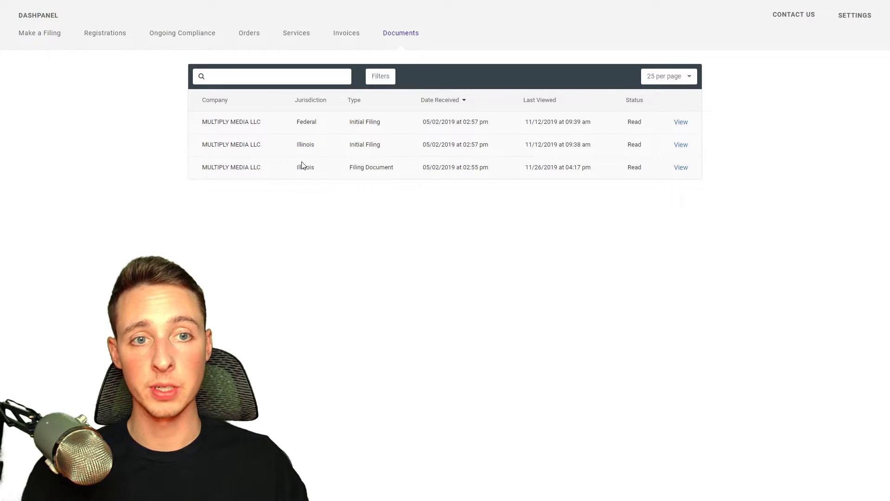
click(681, 167)
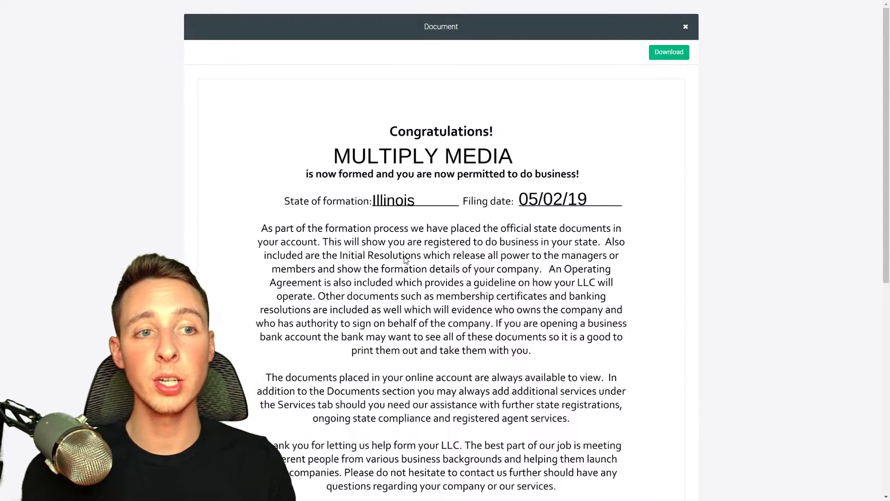
scroll(405, 259, down, 5)
scroll(387, 303, down, 2)
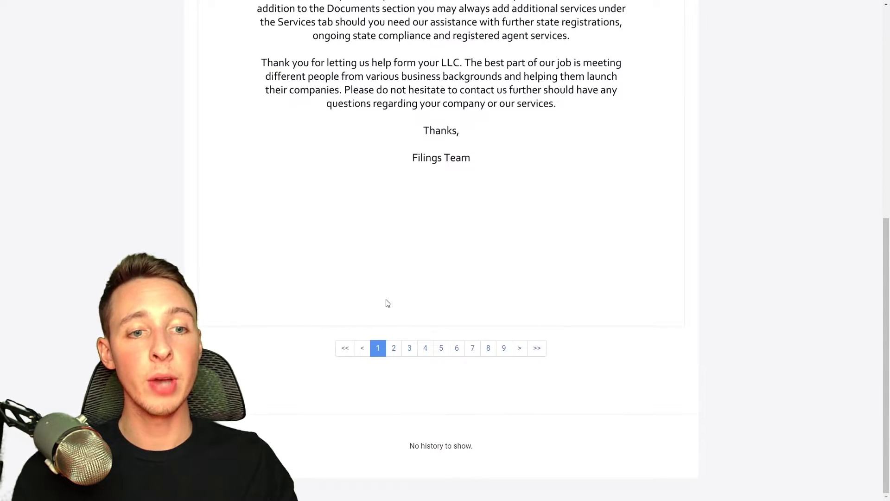
scroll(537, 351, up, 10)
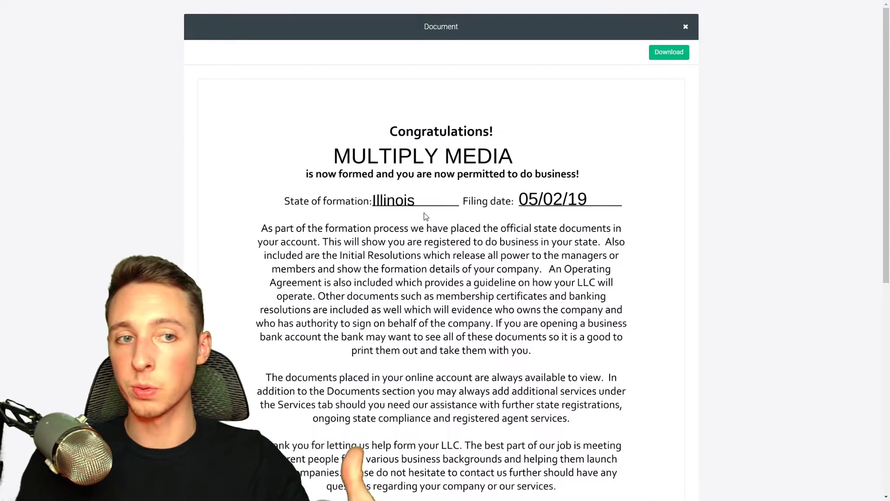
Close the formation letter and view the Federal Initial Filing IRS EIN notice.
click(685, 27)
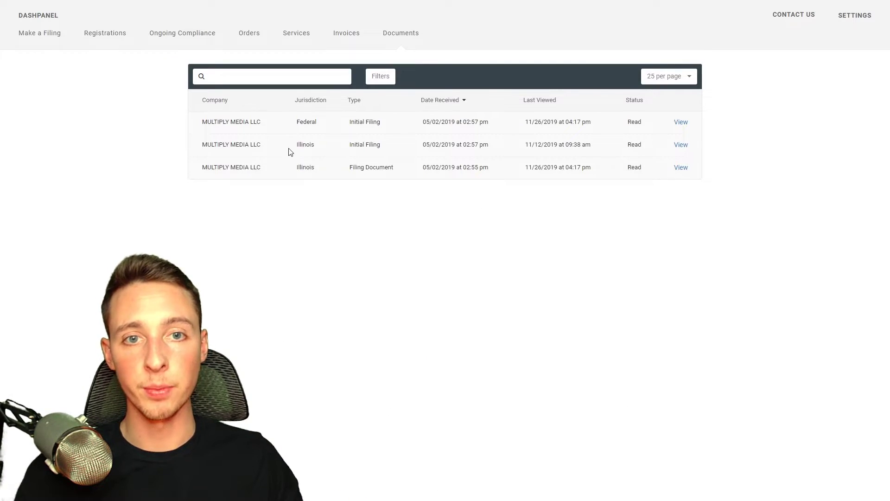
double_click(309, 122)
click(256, 122)
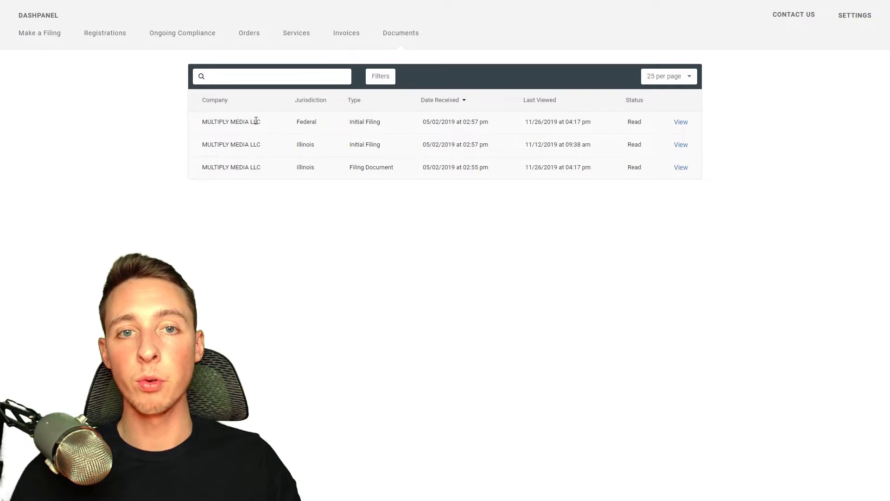
drag(339, 124, 418, 124)
click(418, 132)
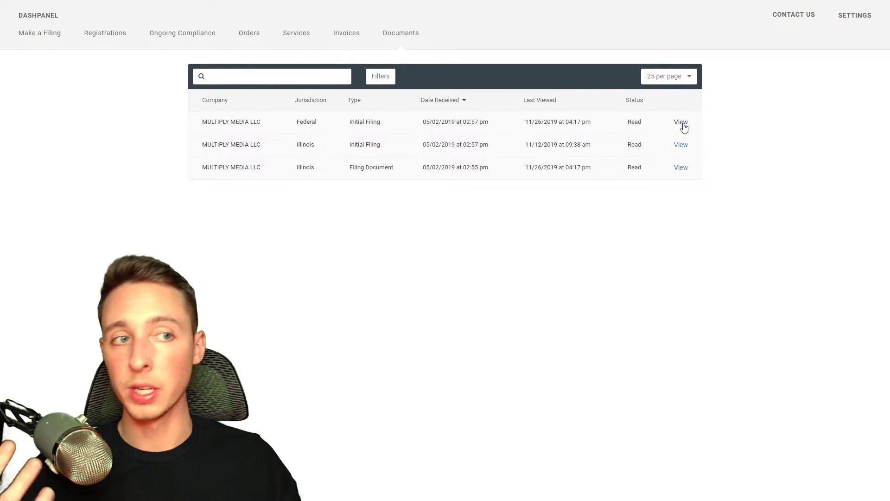
click(681, 122)
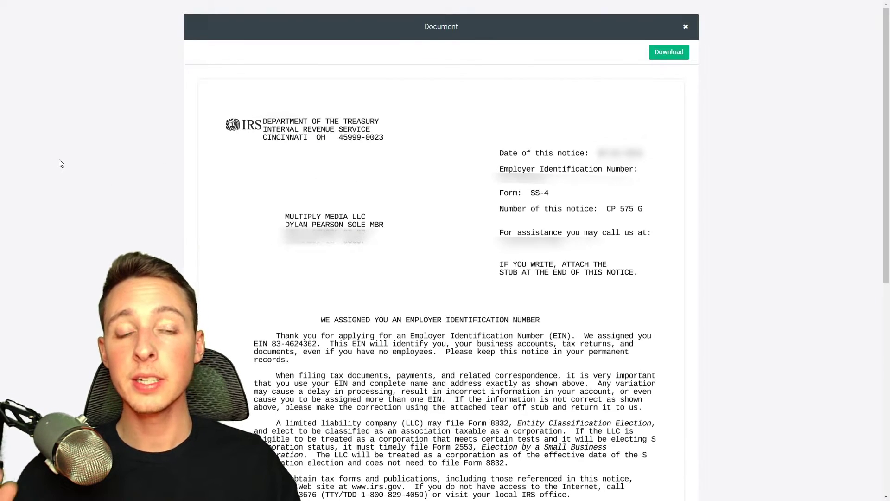